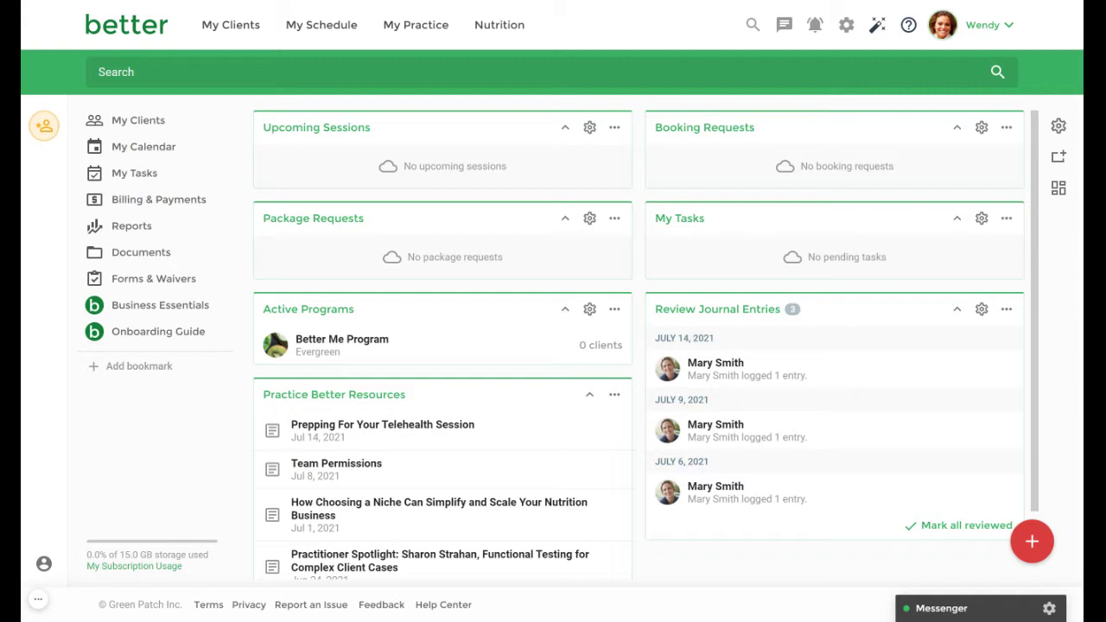
Step: Open a blank Add Package form from My Practice > My Services & Packages
click(409, 36)
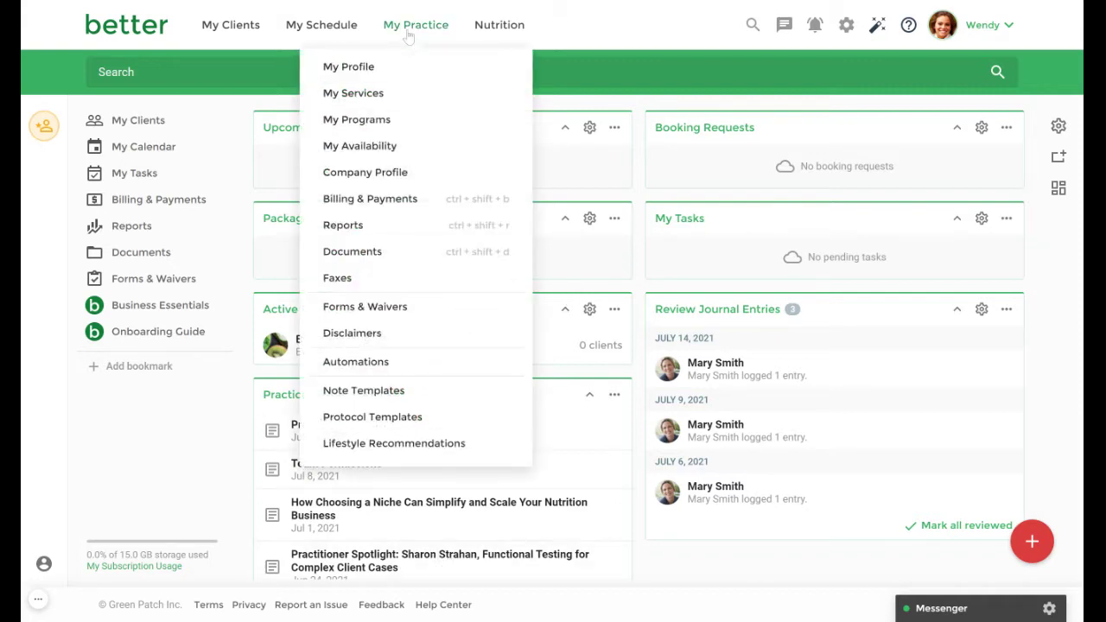
click(400, 103)
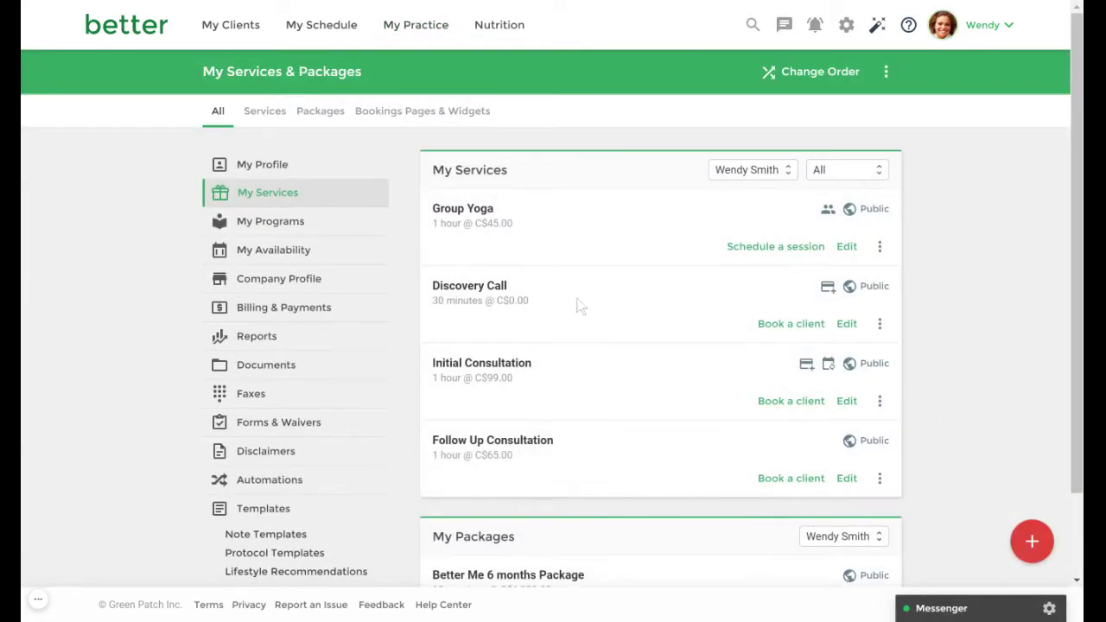
click(1041, 553)
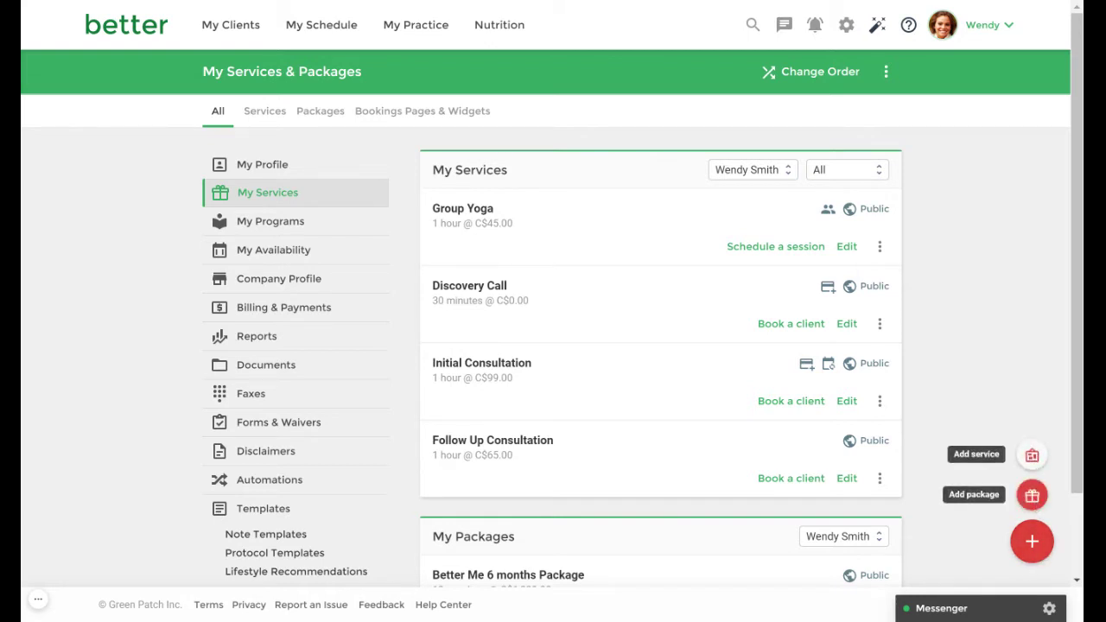
click(1032, 495)
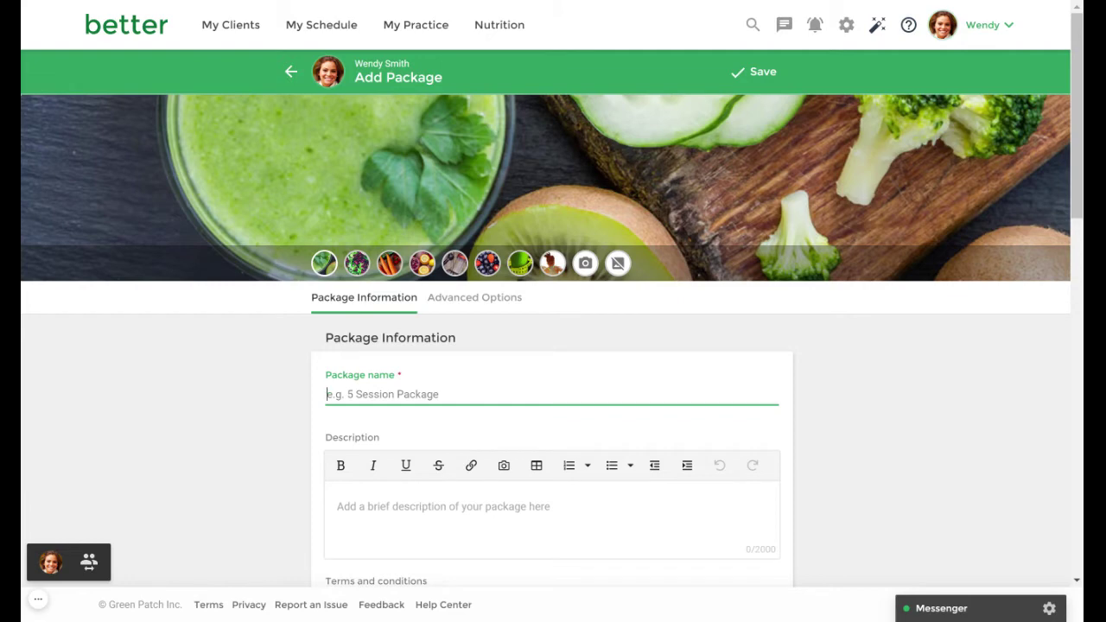
Step: Name the package 'Membership Package' and set its pricing model to Ongoing payments, deferring plan setup
text(Membership)
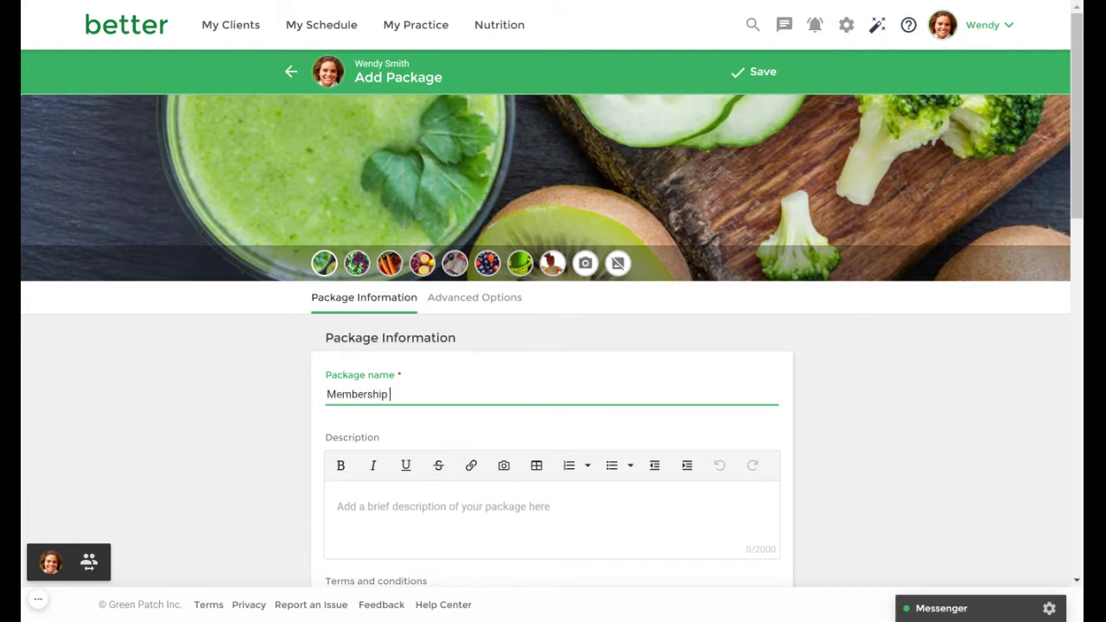
text( Package)
drag(1075, 82, 1070, 221)
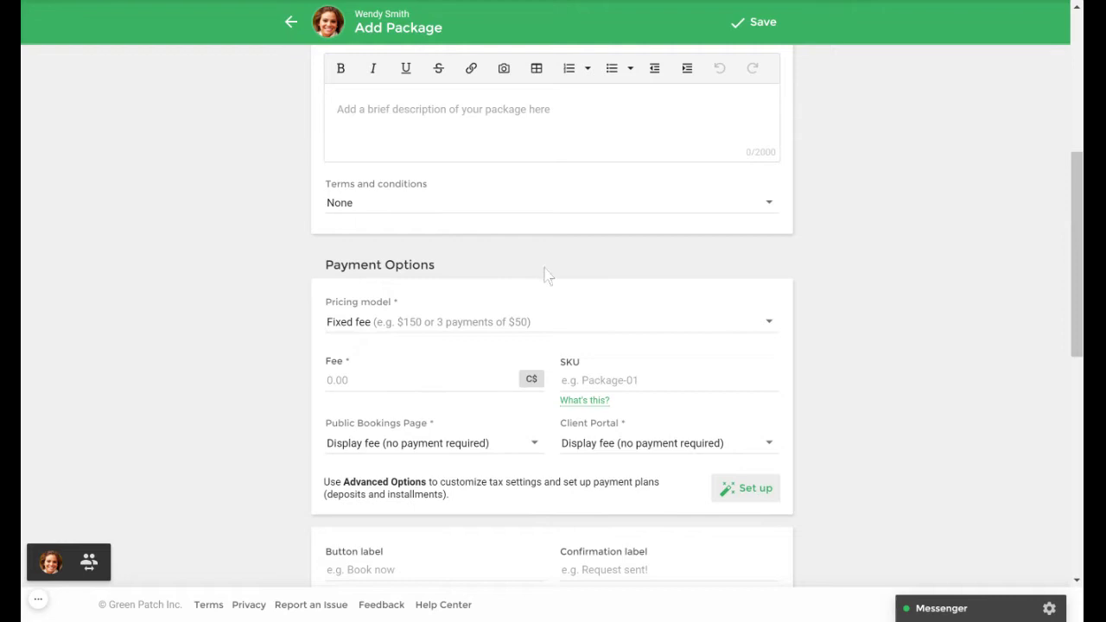
click(514, 322)
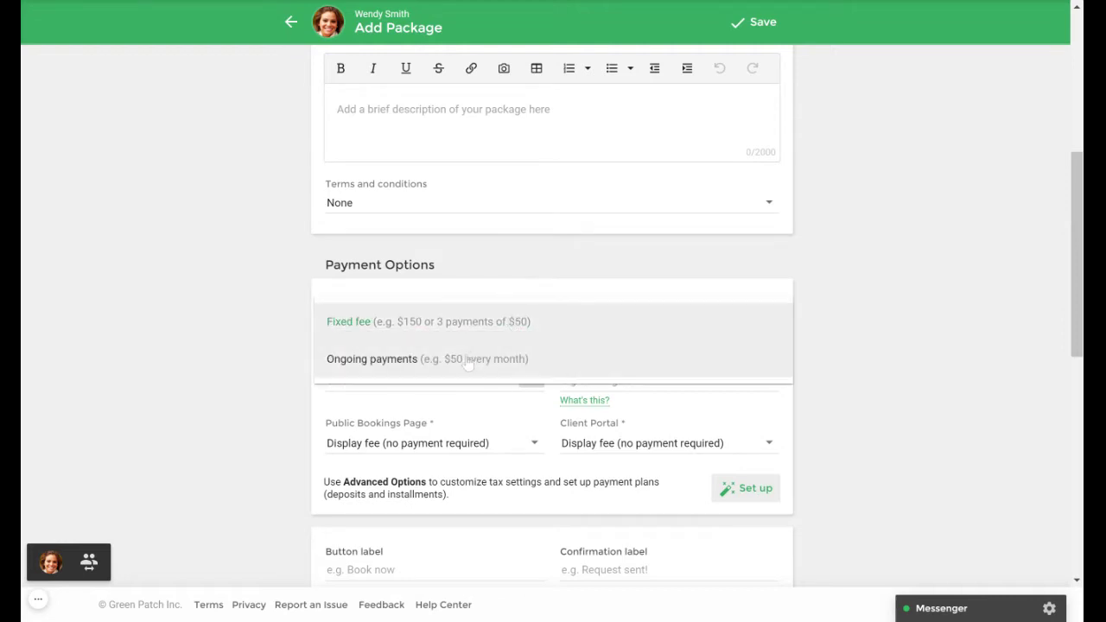
click(467, 361)
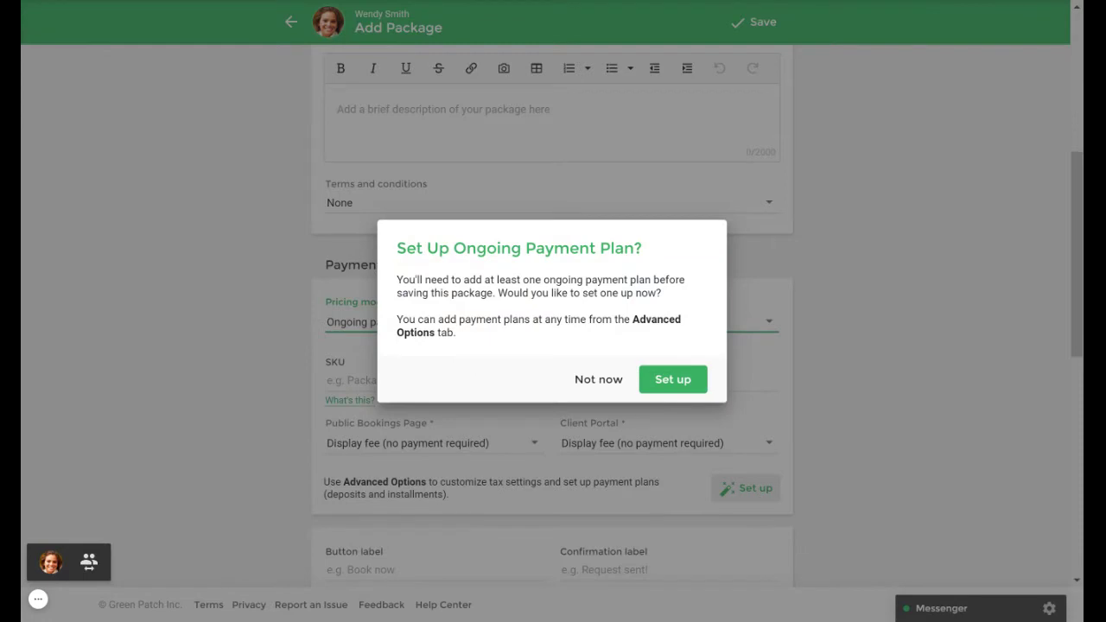
click(595, 391)
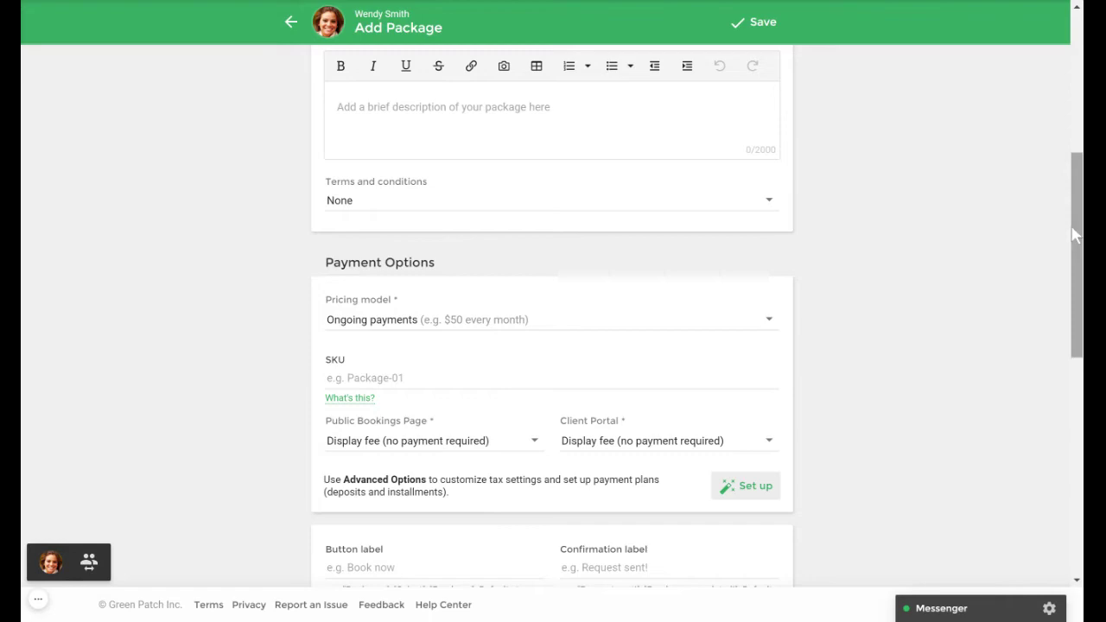
Step: Make the package's sessions expire after 12 months
drag(1071, 238, 1078, 421)
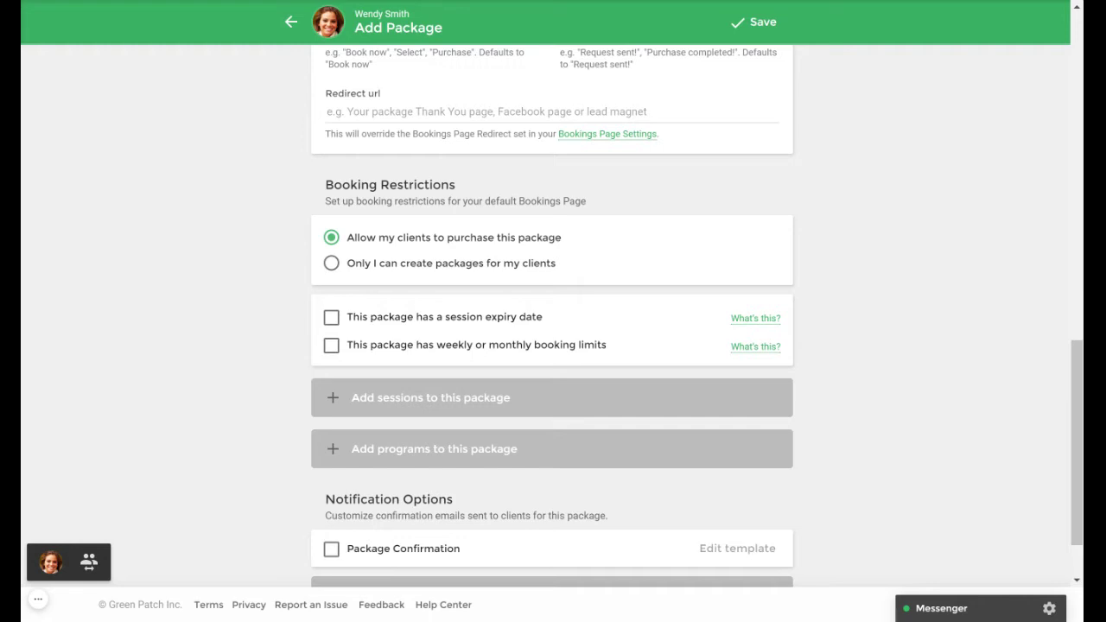
click(442, 319)
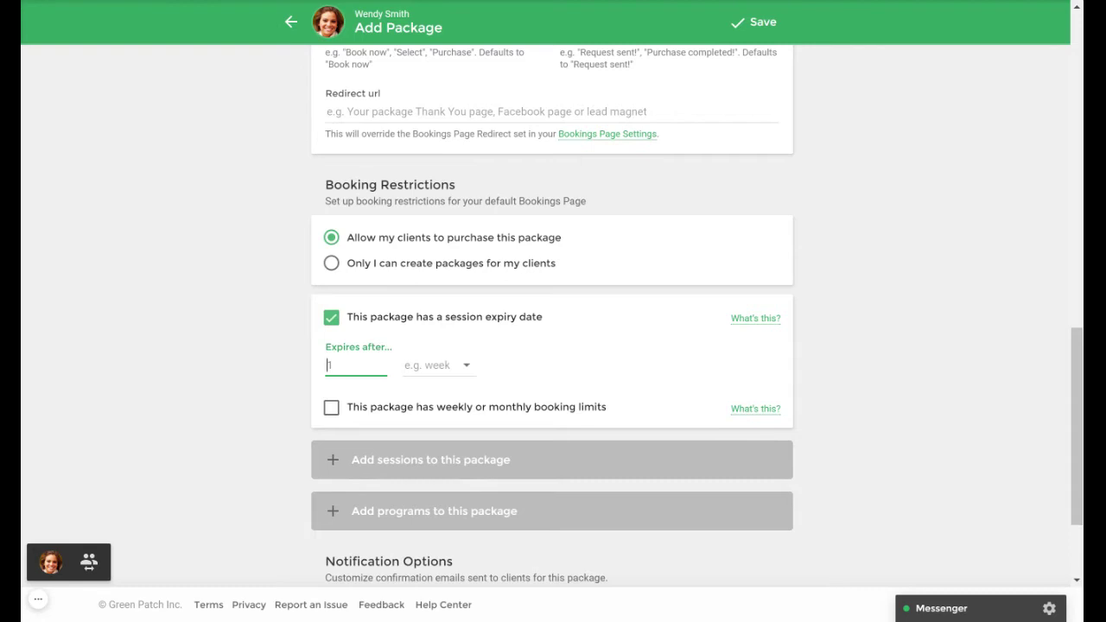
text(12)
click(467, 367)
click(436, 447)
Step: Limit bookings to a maximum of one per month
click(333, 408)
click(482, 455)
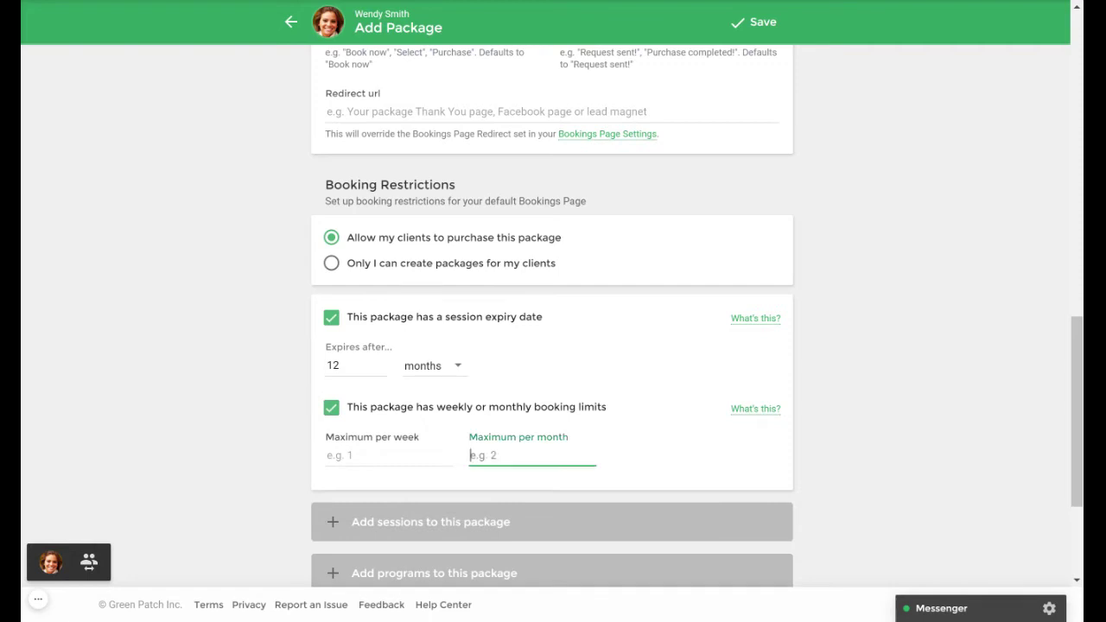
text(1)
click(718, 462)
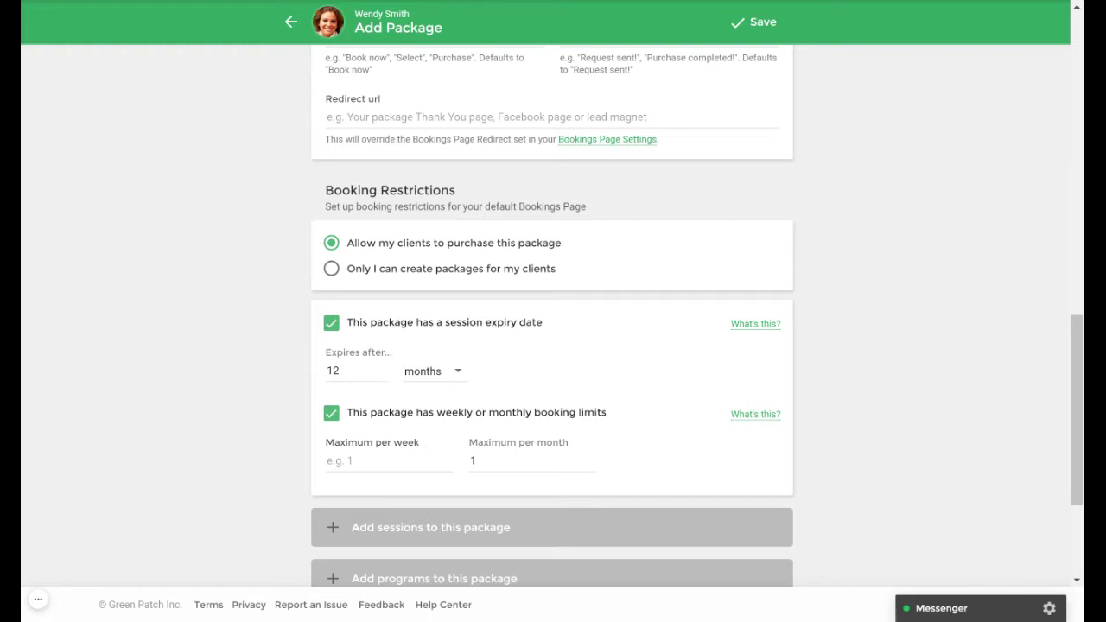
Step: Add 12 Follow Up Consultation sessions to the package's Sessions & Services
click(595, 537)
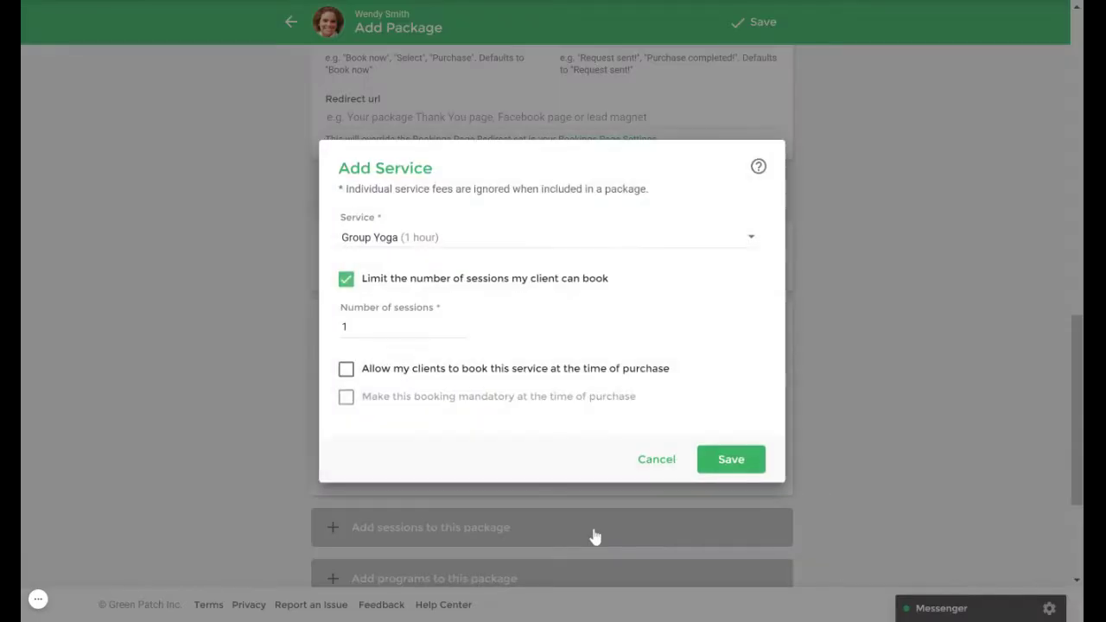
click(468, 242)
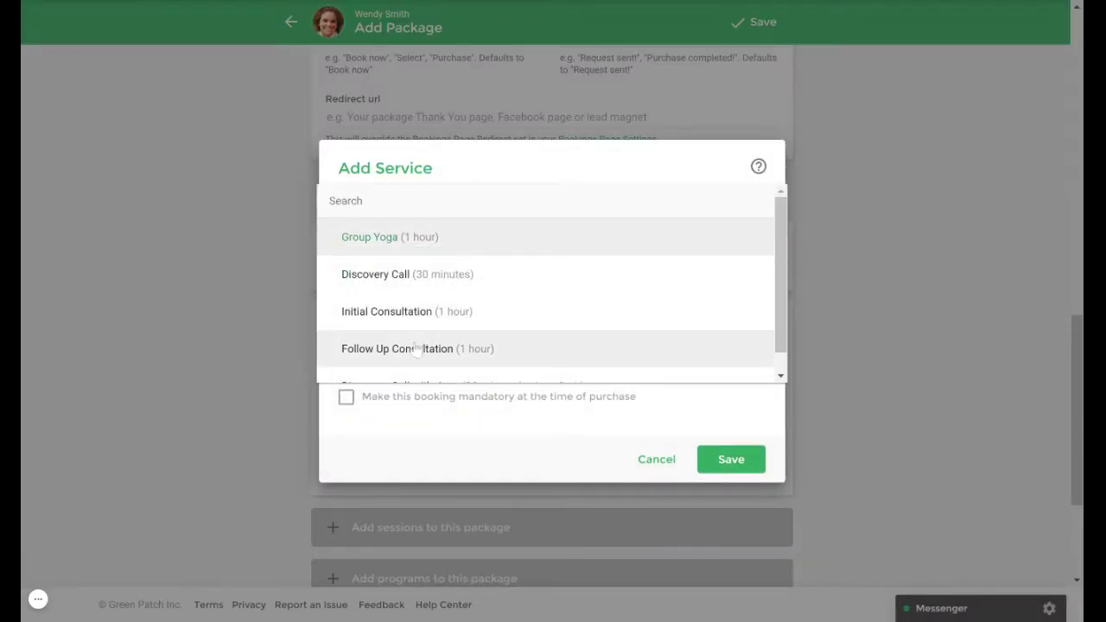
click(415, 348)
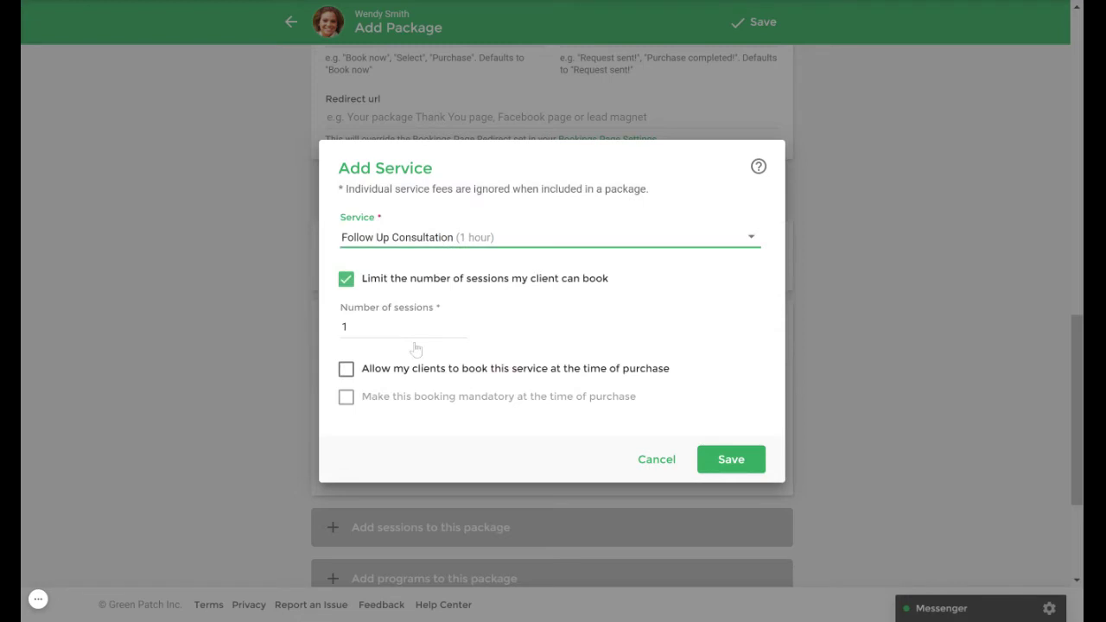
click(406, 329)
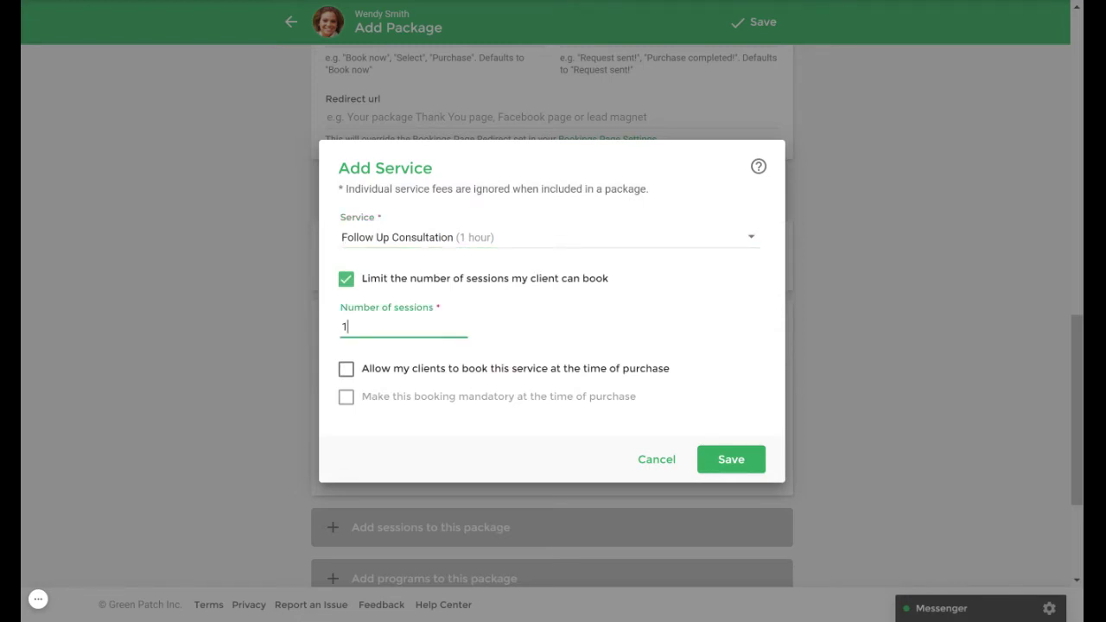
text(2)
click(720, 459)
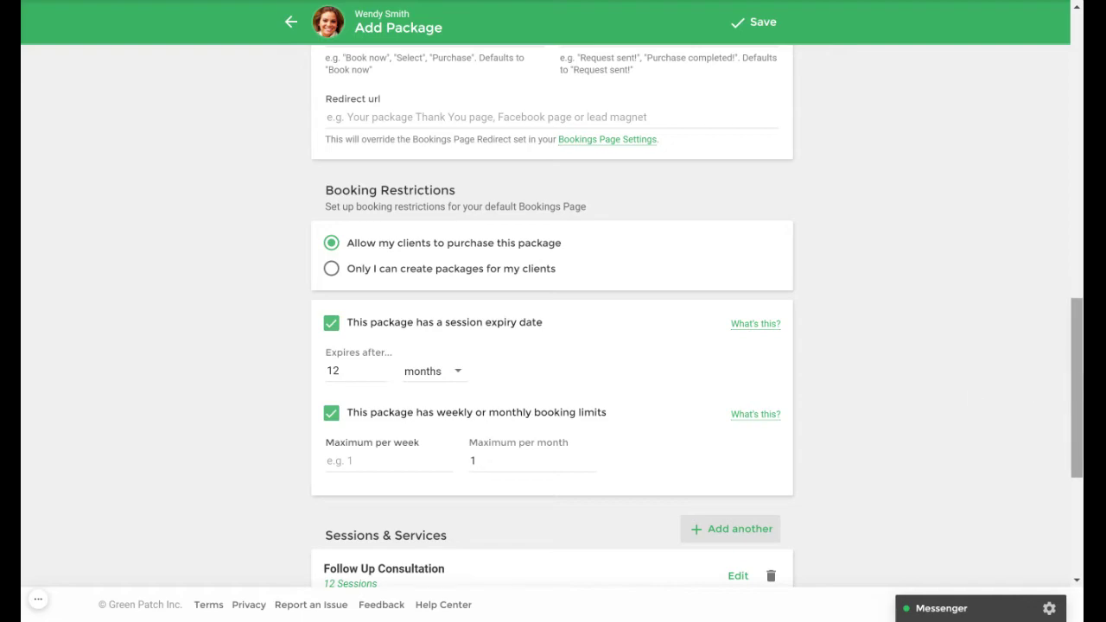
Step: In Advanced Options, require payment at booking on both the public bookings page and client portal
drag(1076, 457, 1077, 173)
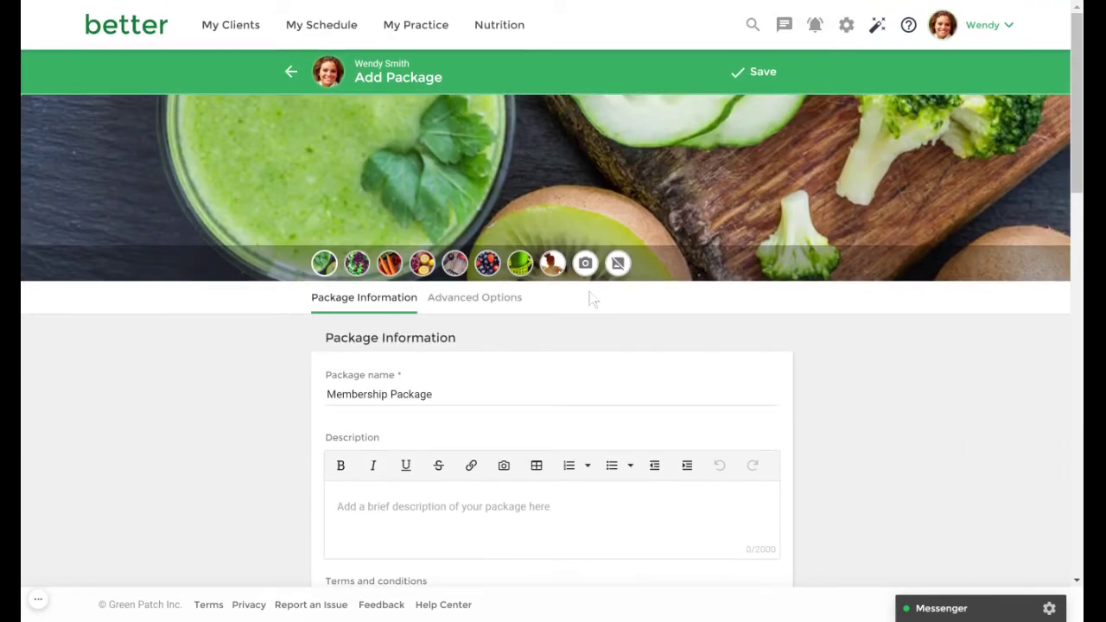
click(504, 308)
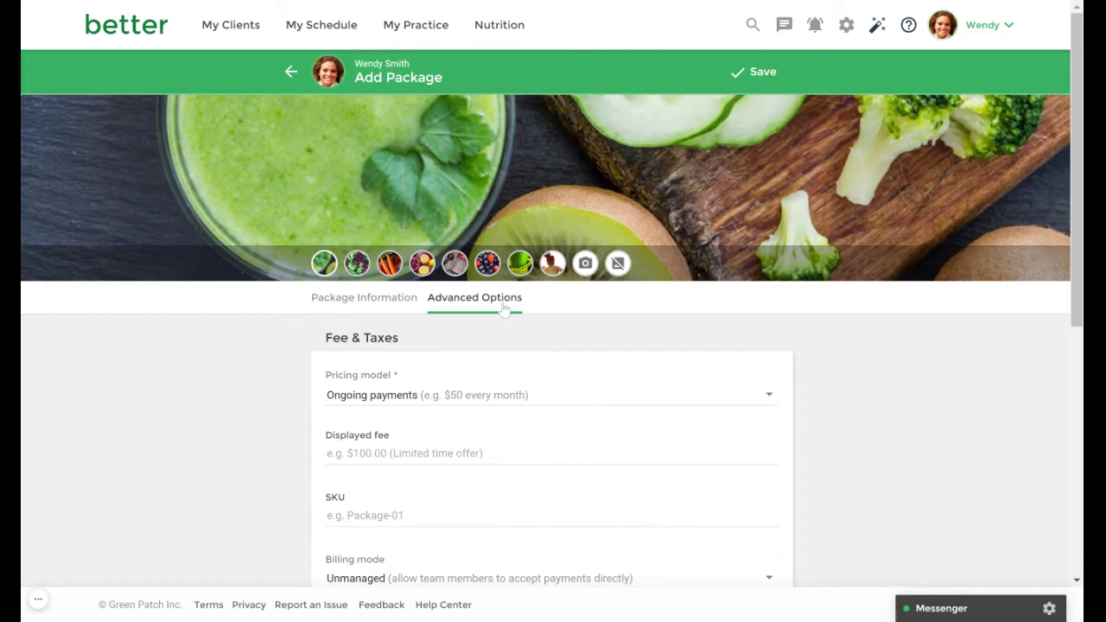
drag(1077, 138, 1076, 254)
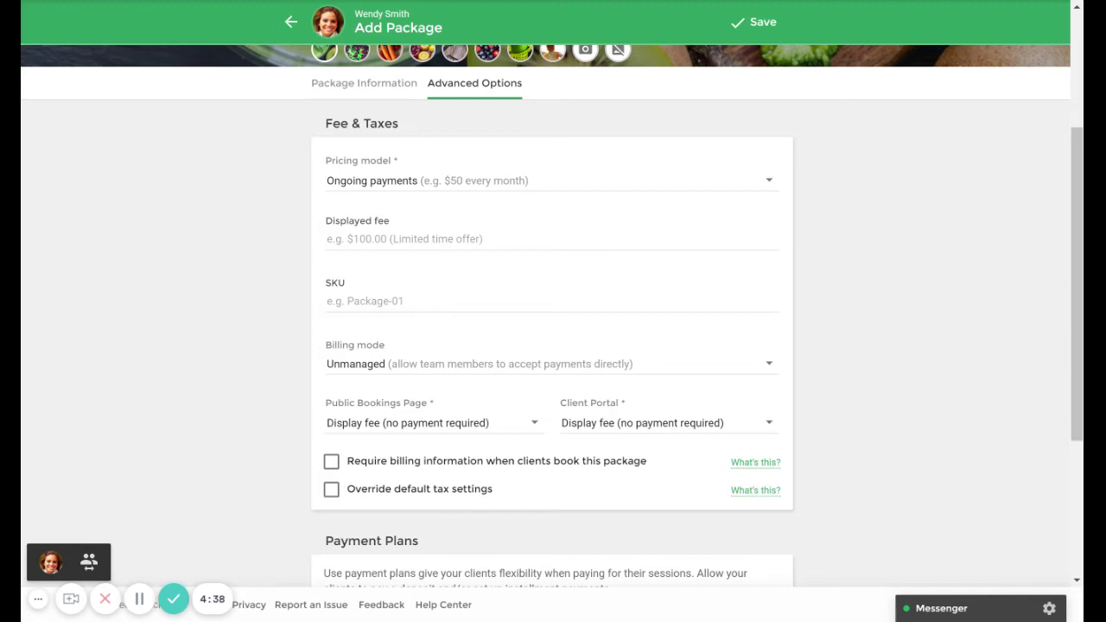
click(446, 432)
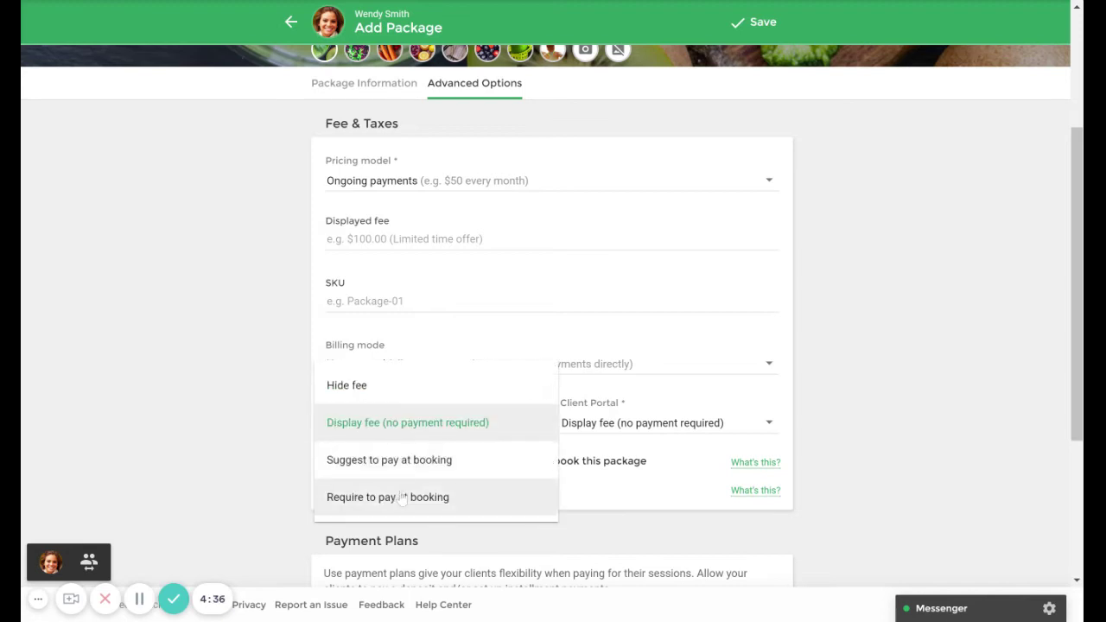
click(401, 498)
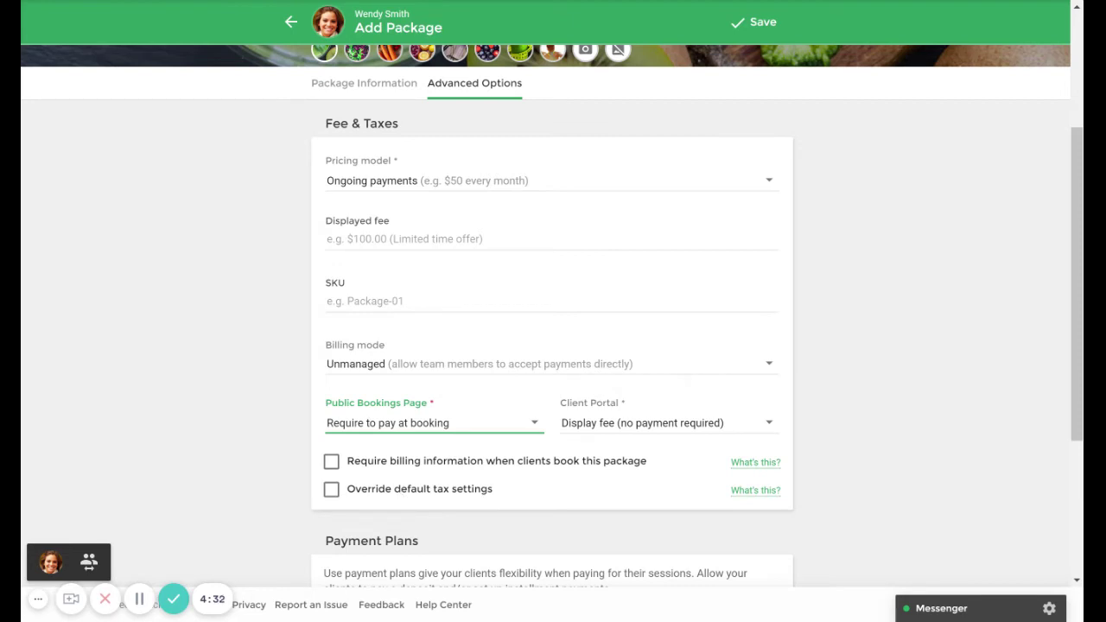
click(581, 434)
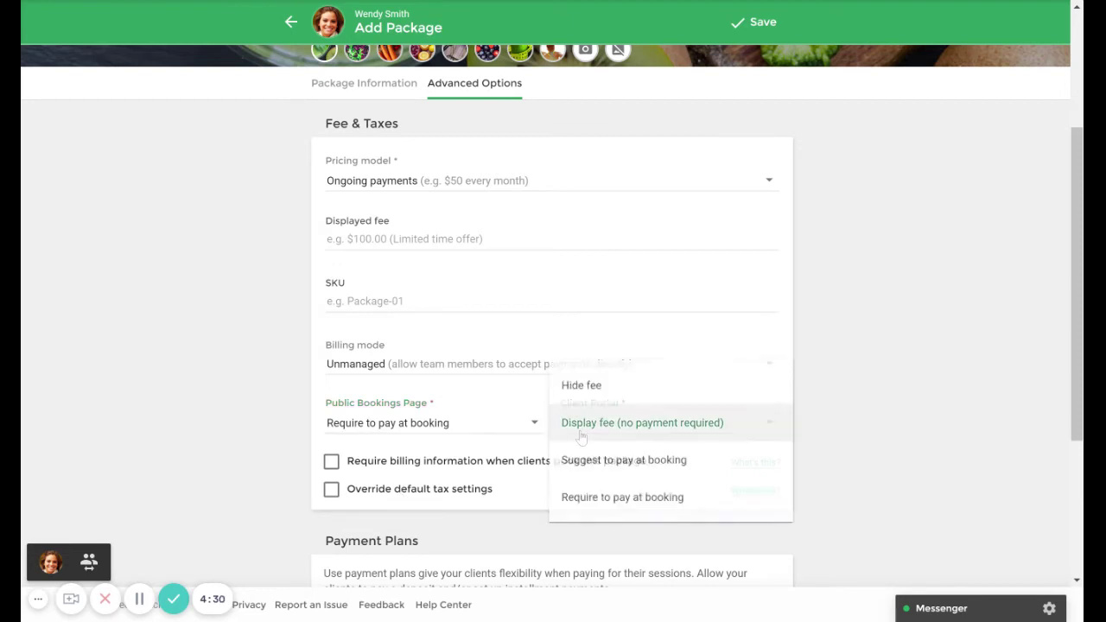
click(598, 499)
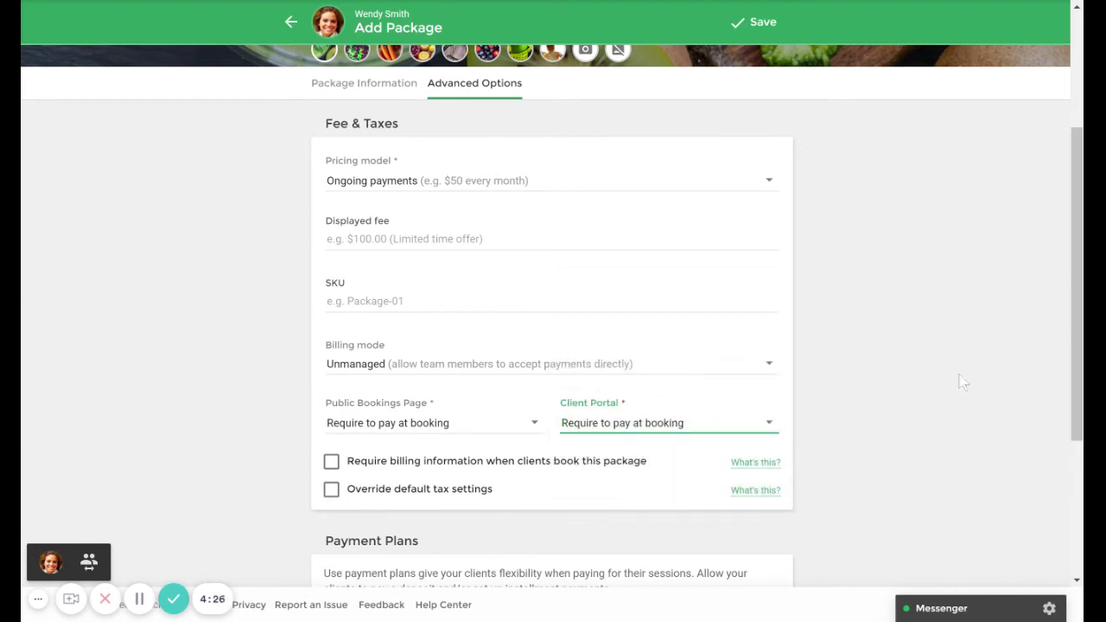
drag(1075, 324, 1071, 443)
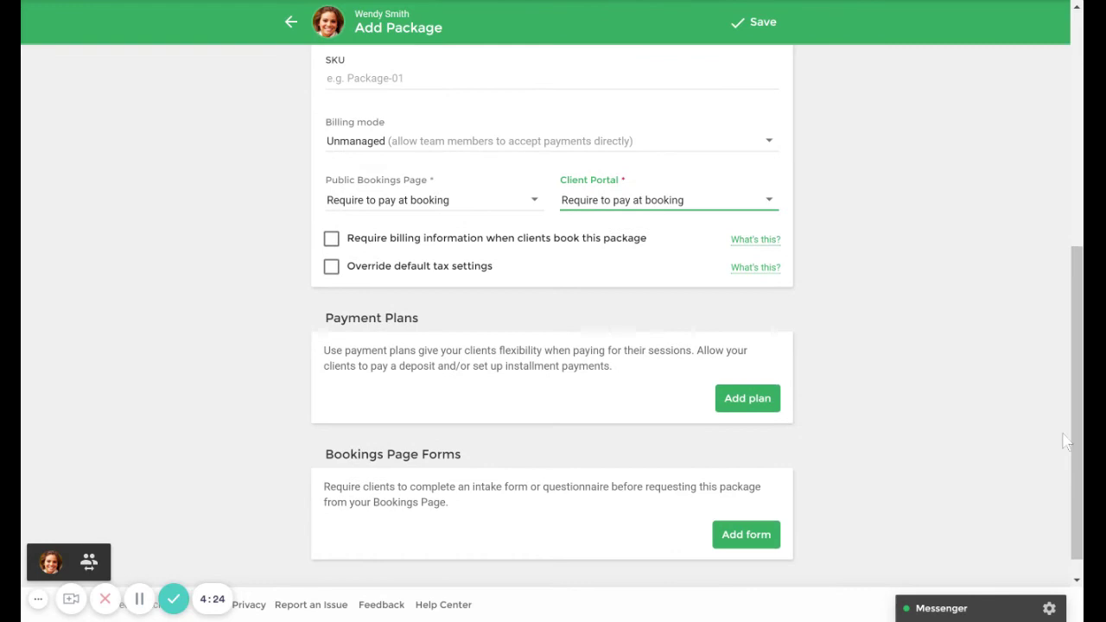
Step: Add a C$50.00 monthly recurring payment plan and save the Membership Package
click(768, 413)
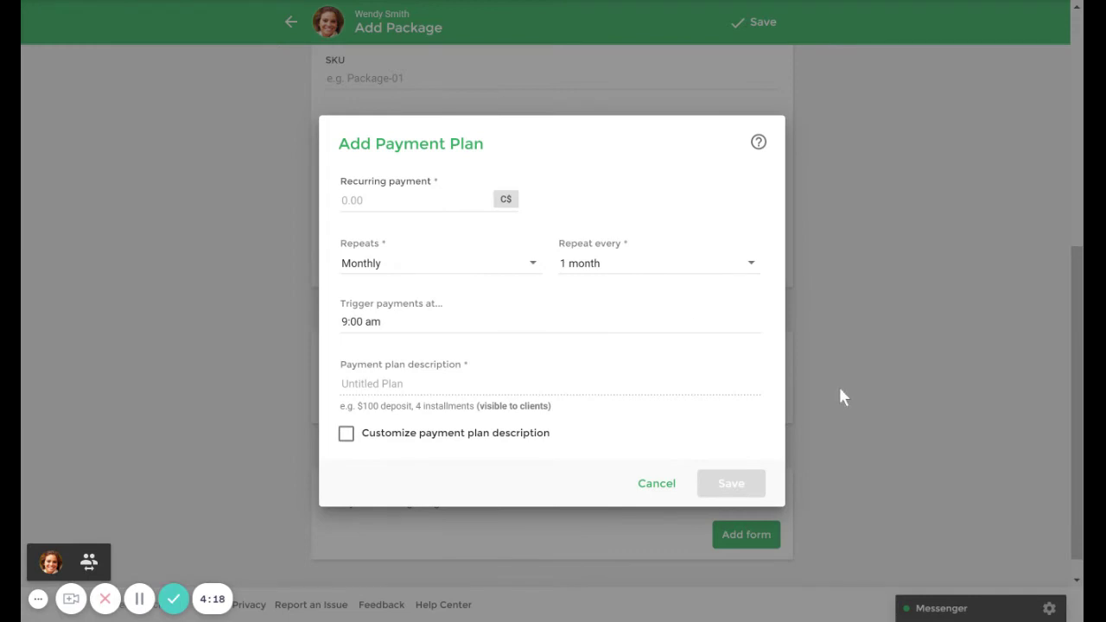
click(432, 200)
text(50)
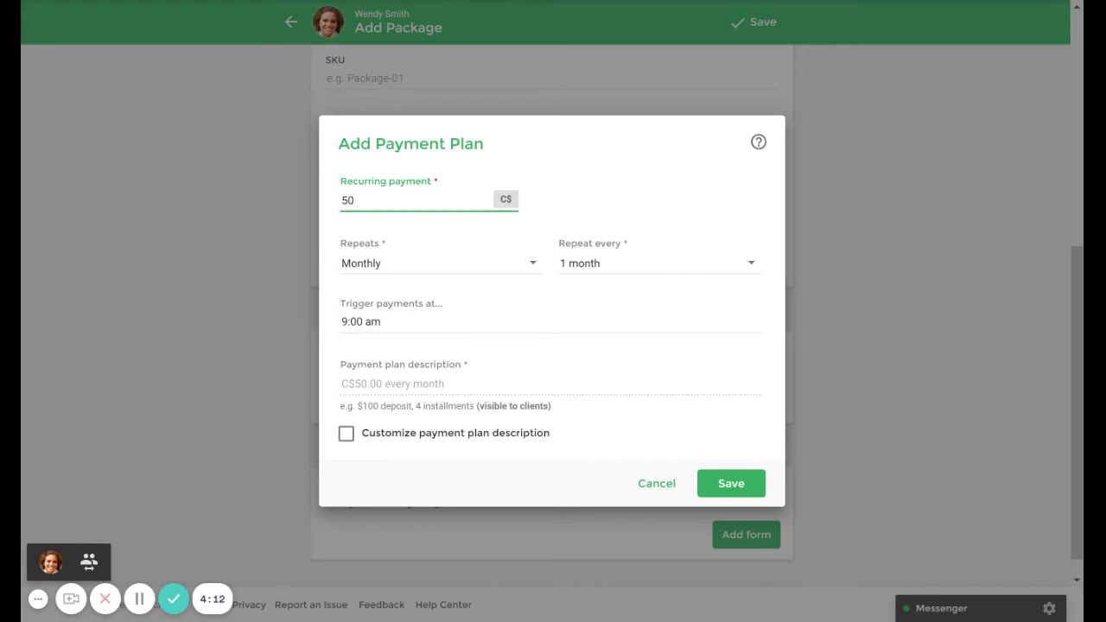
click(734, 489)
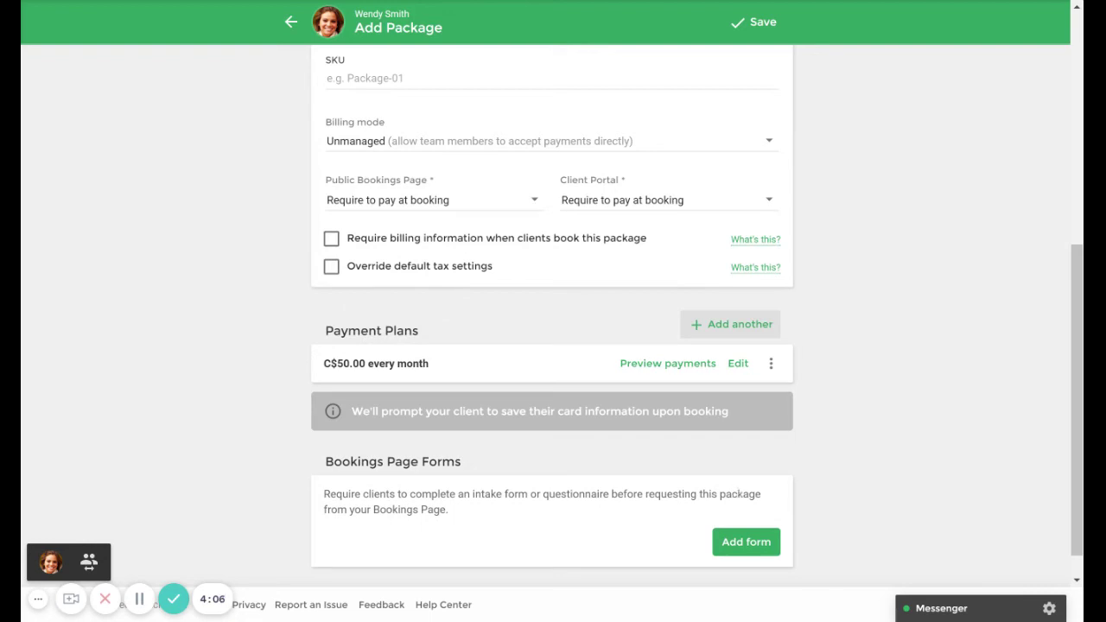
click(764, 24)
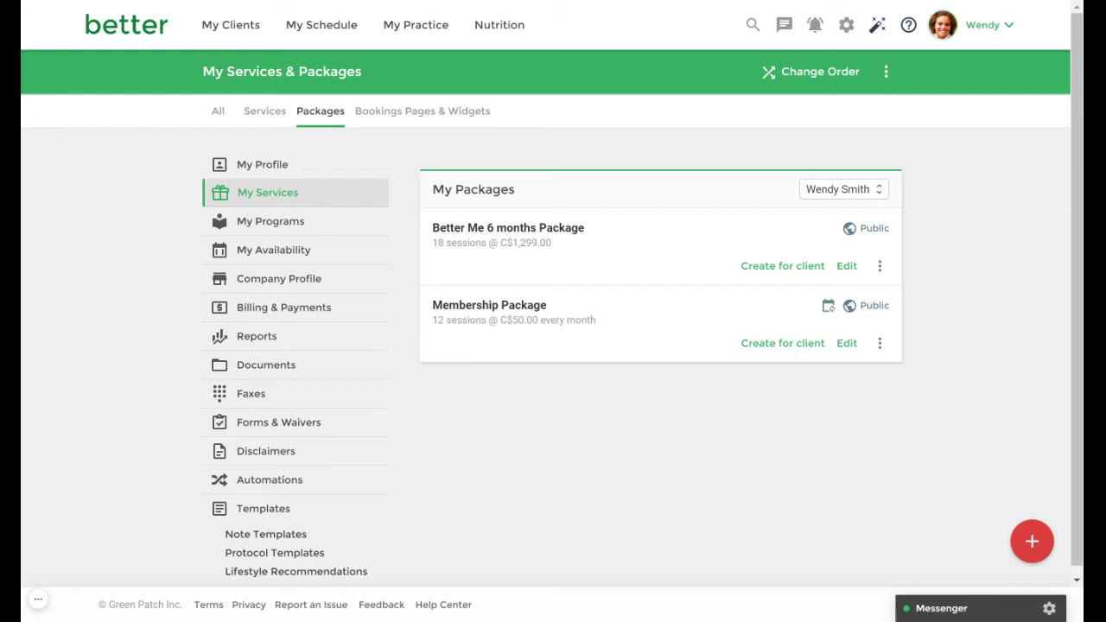
Step: Start a new payment plan from Mary Smith's Billing & Payments page
click(246, 29)
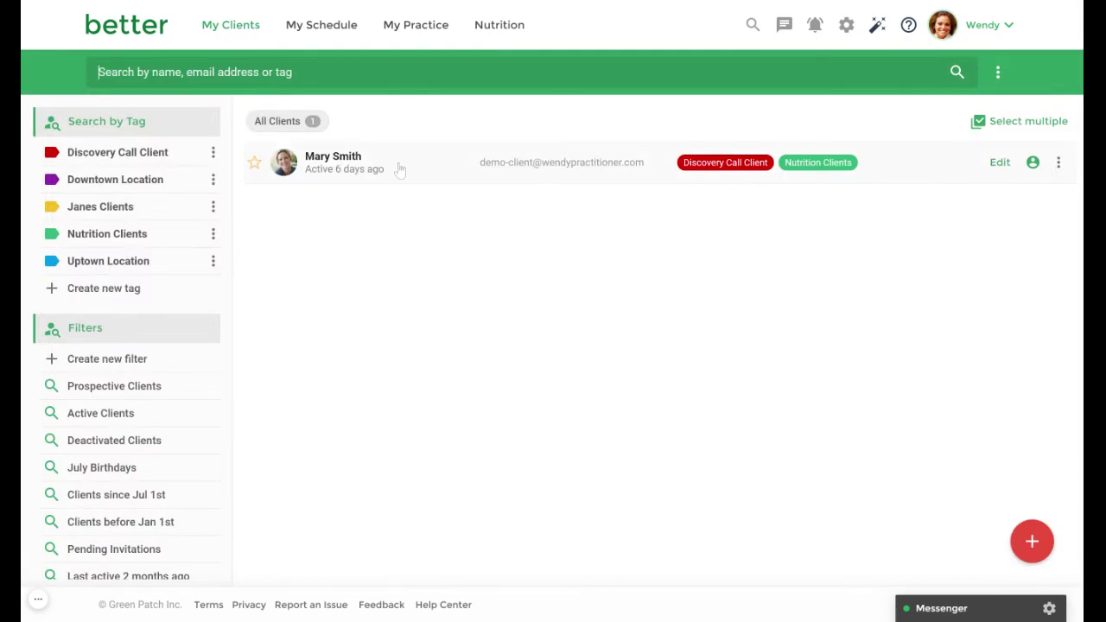
click(400, 168)
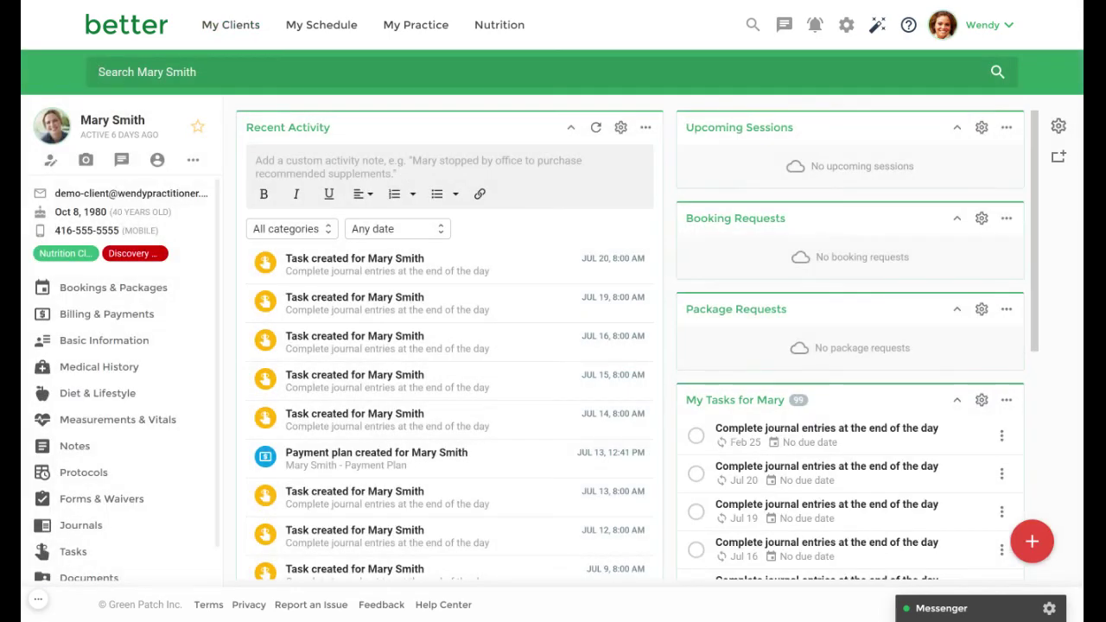
click(153, 318)
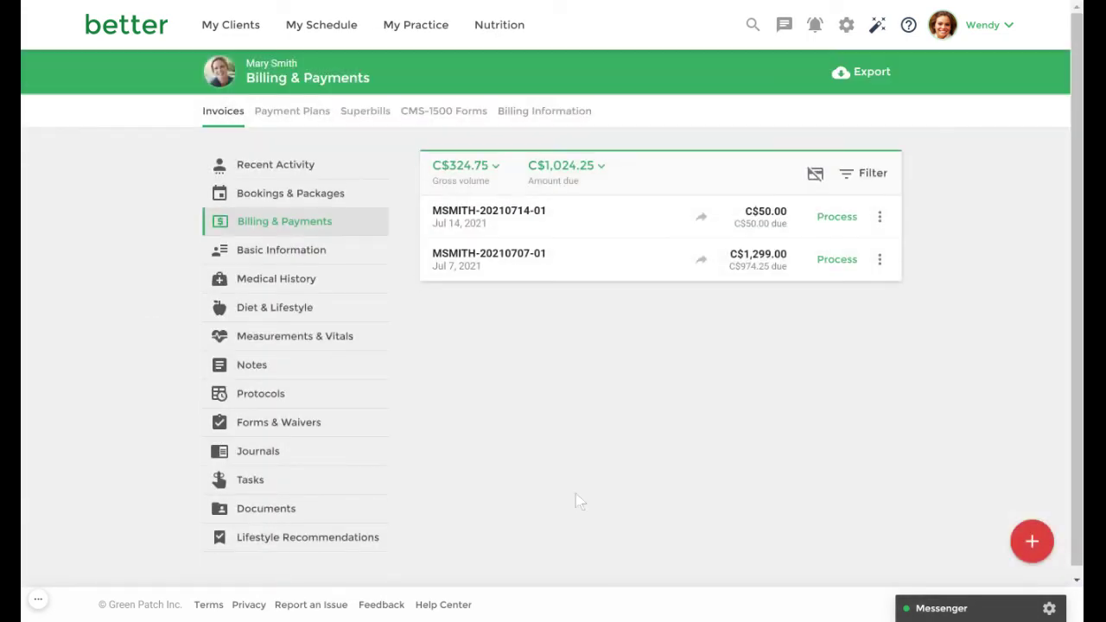
click(1030, 539)
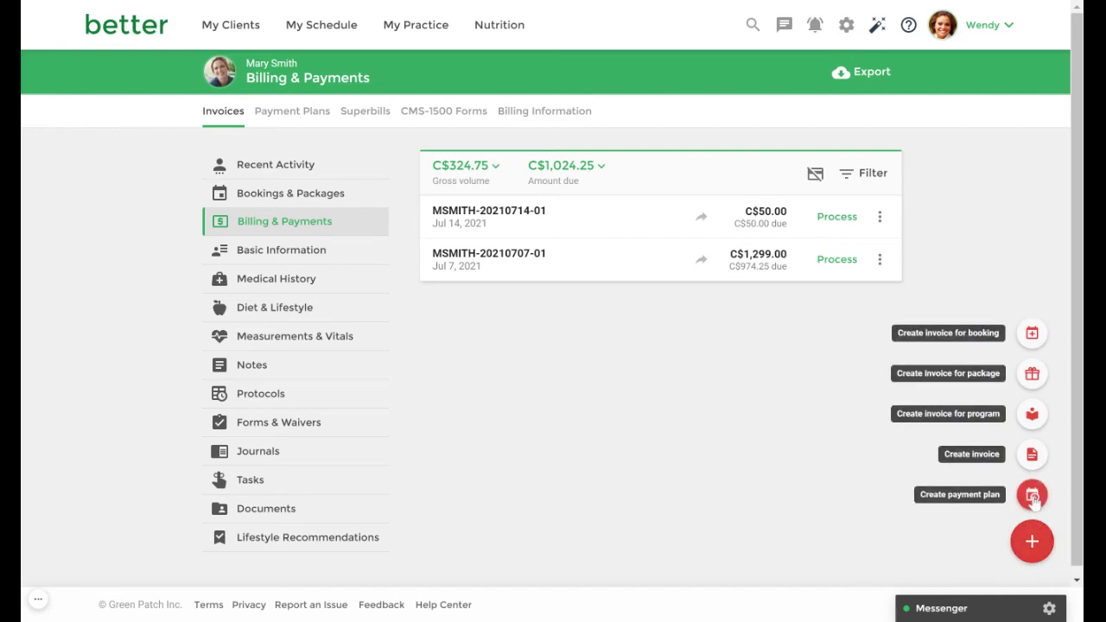
click(1032, 496)
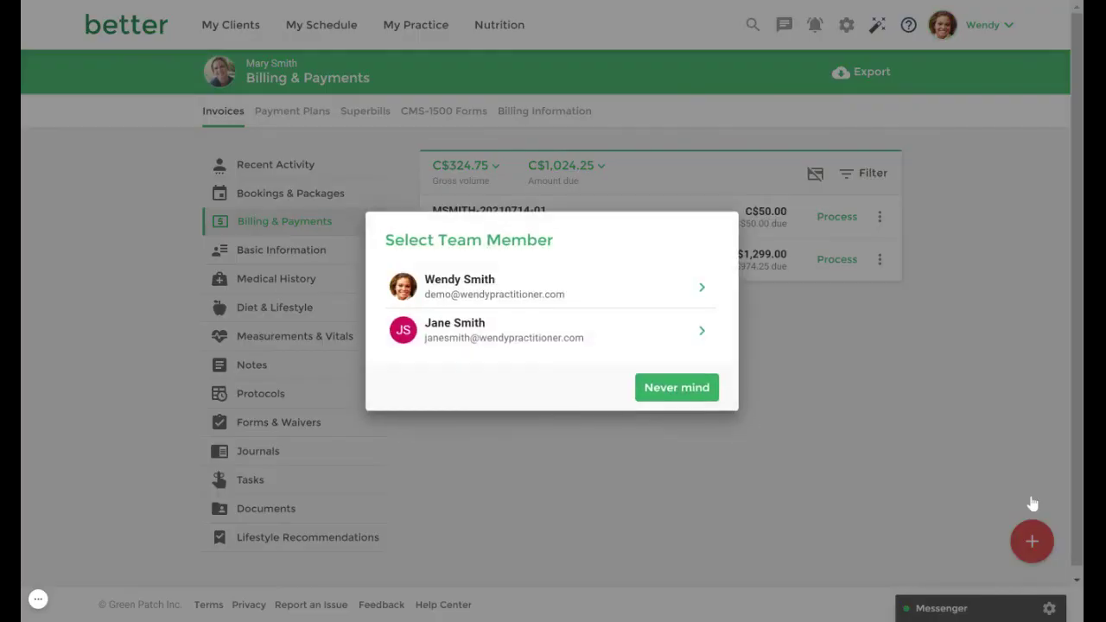
Step: Assign the first team member, add 'Membership' to the plan name, and collect ongoing C$50.00 installments
click(610, 286)
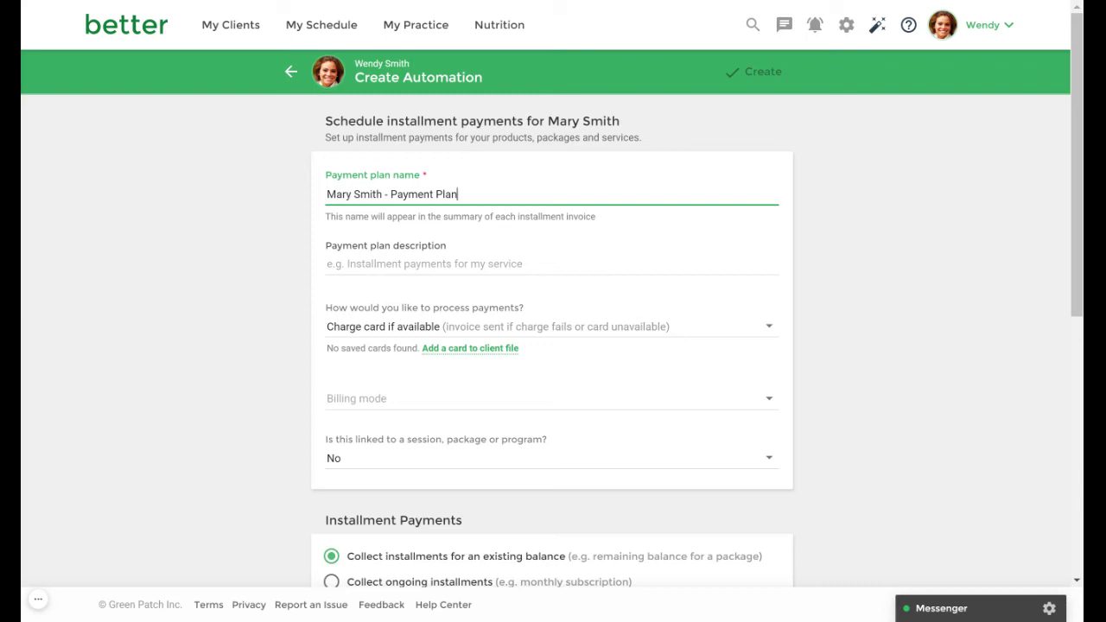
text( Mem)
text(bership)
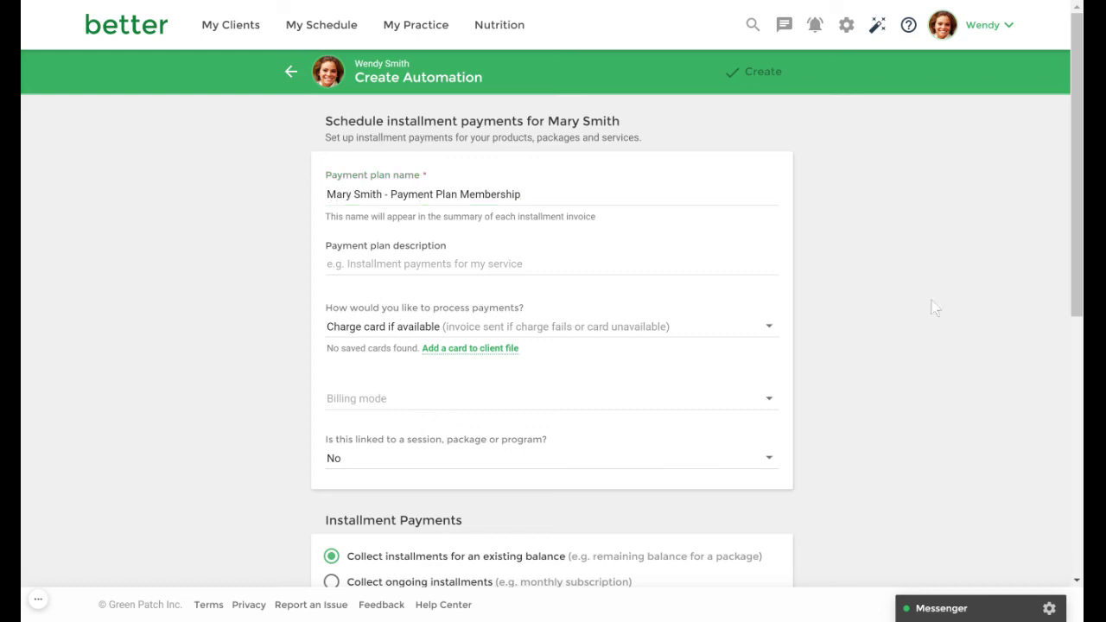
scroll(936, 309, down, 3)
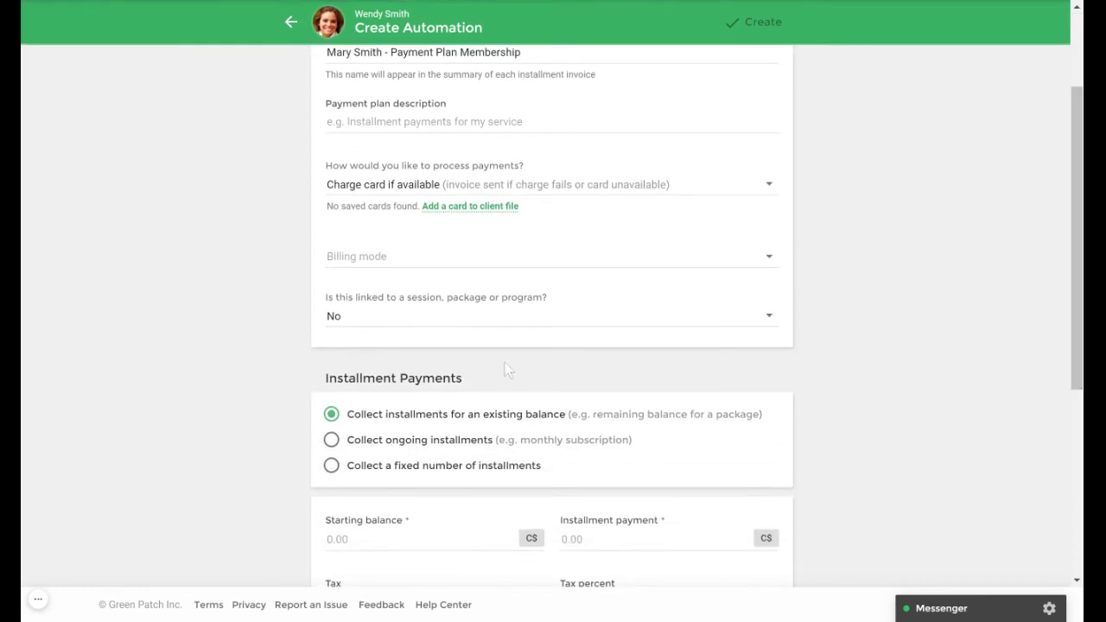
click(440, 450)
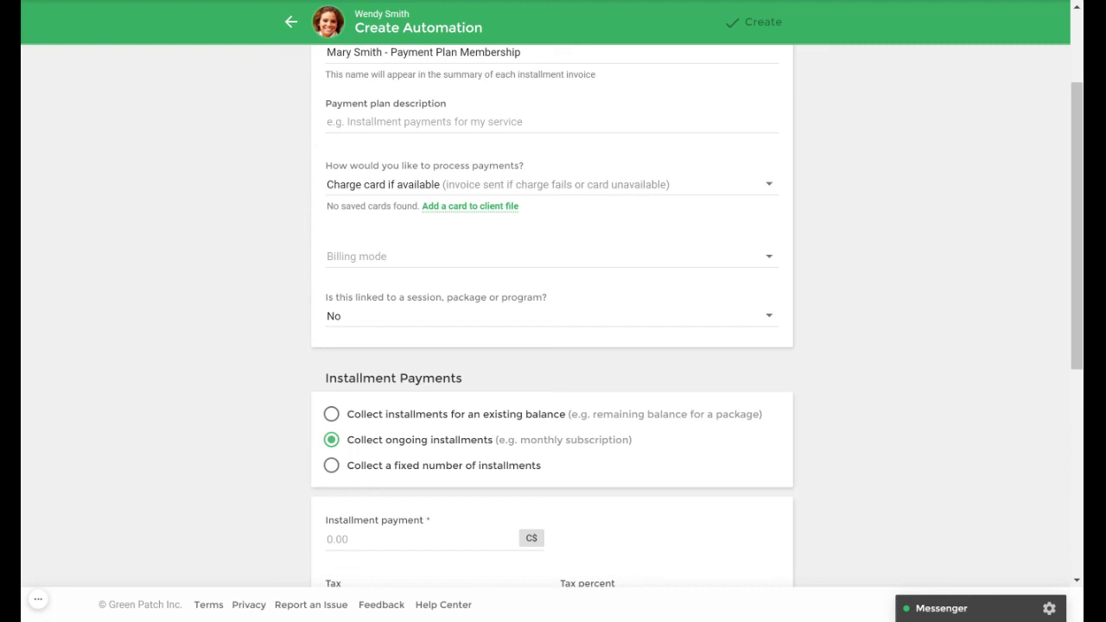
key(Tab)
text(50.)
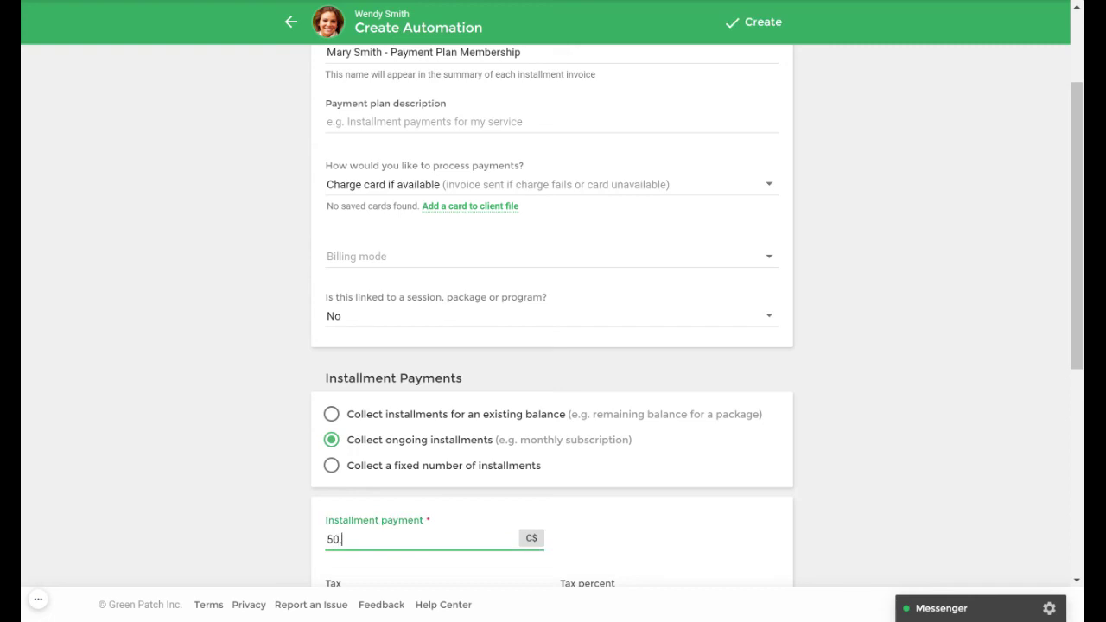
text(00)
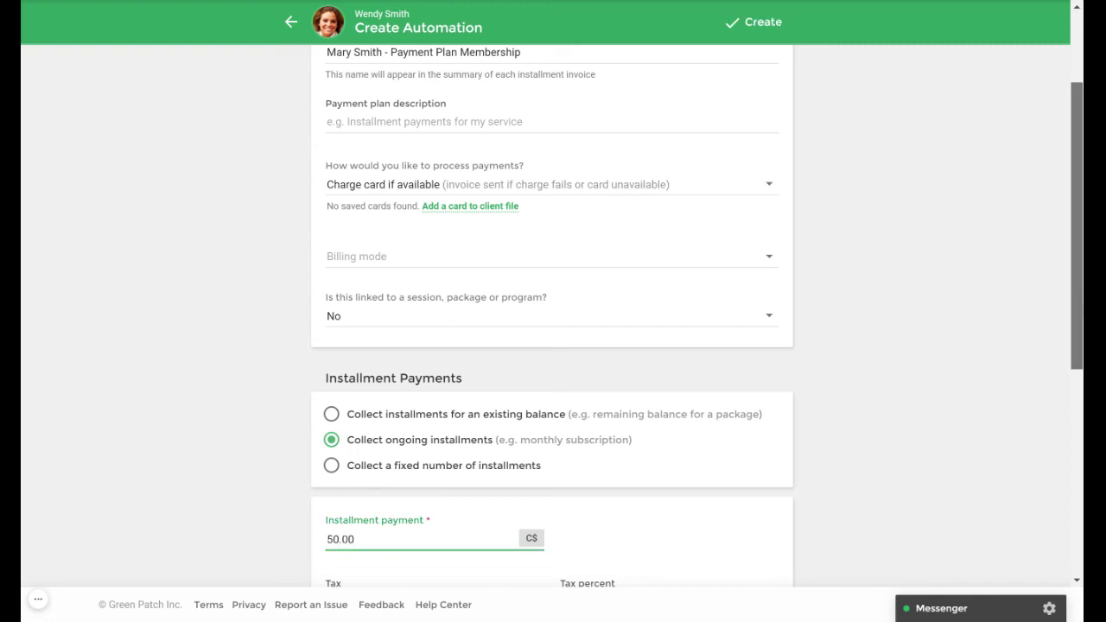
drag(1078, 312, 1078, 424)
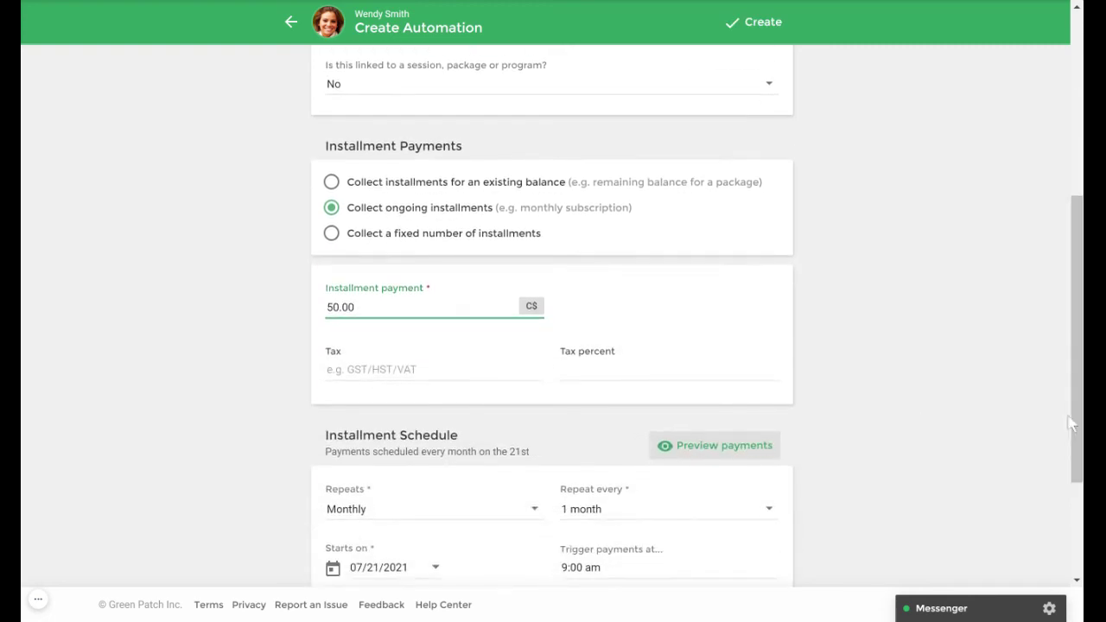
Step: Preview the upcoming C$50.00 monthly installments, then submit the plan for creation
click(748, 446)
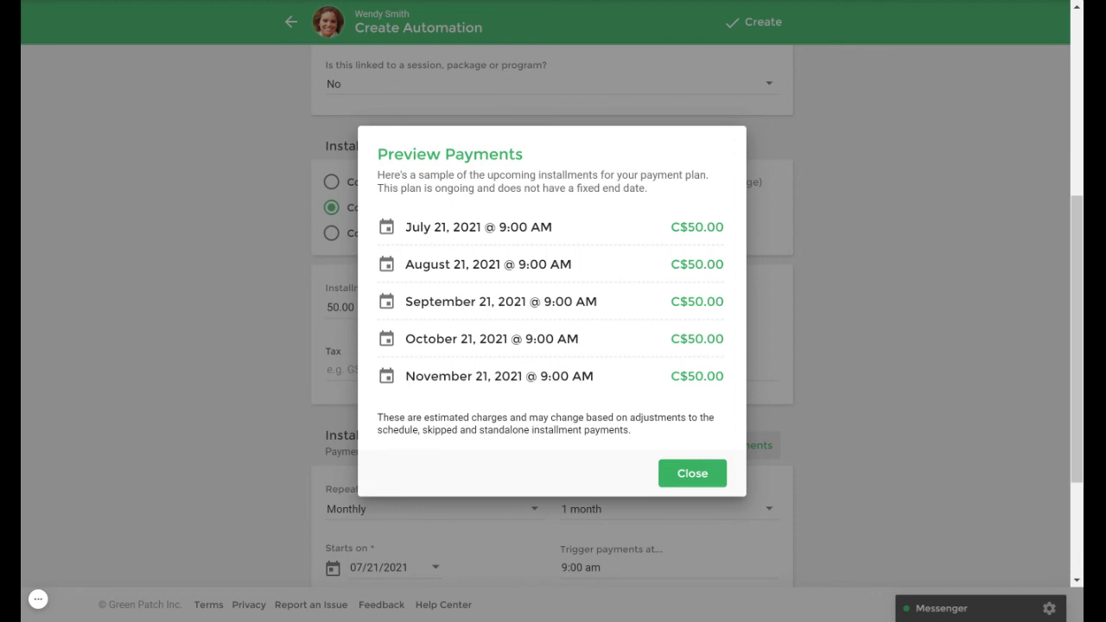
click(716, 474)
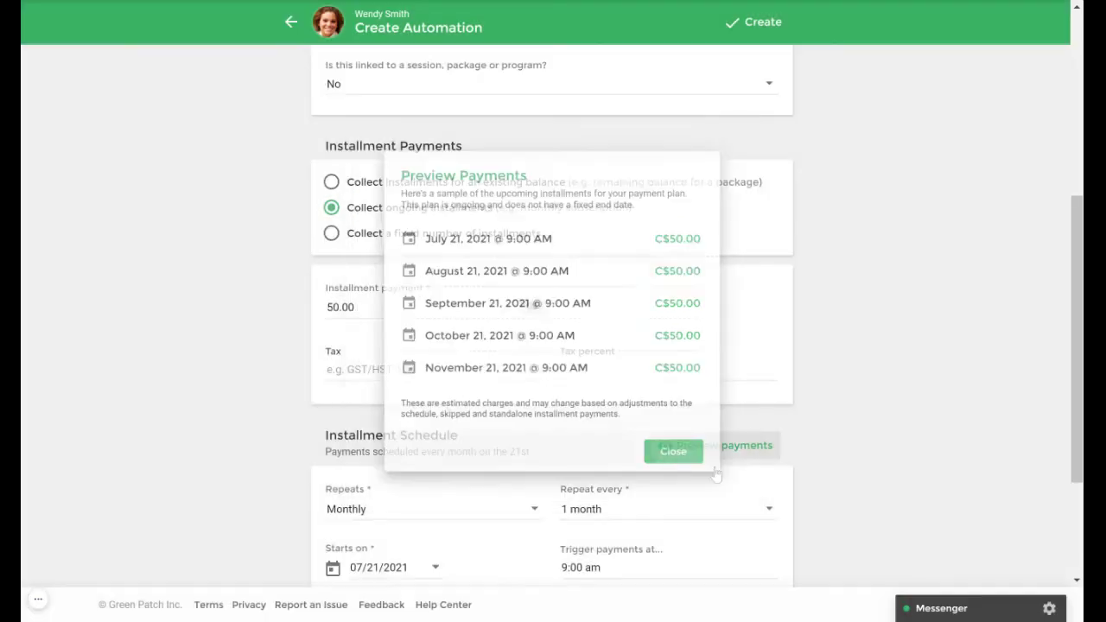
click(769, 27)
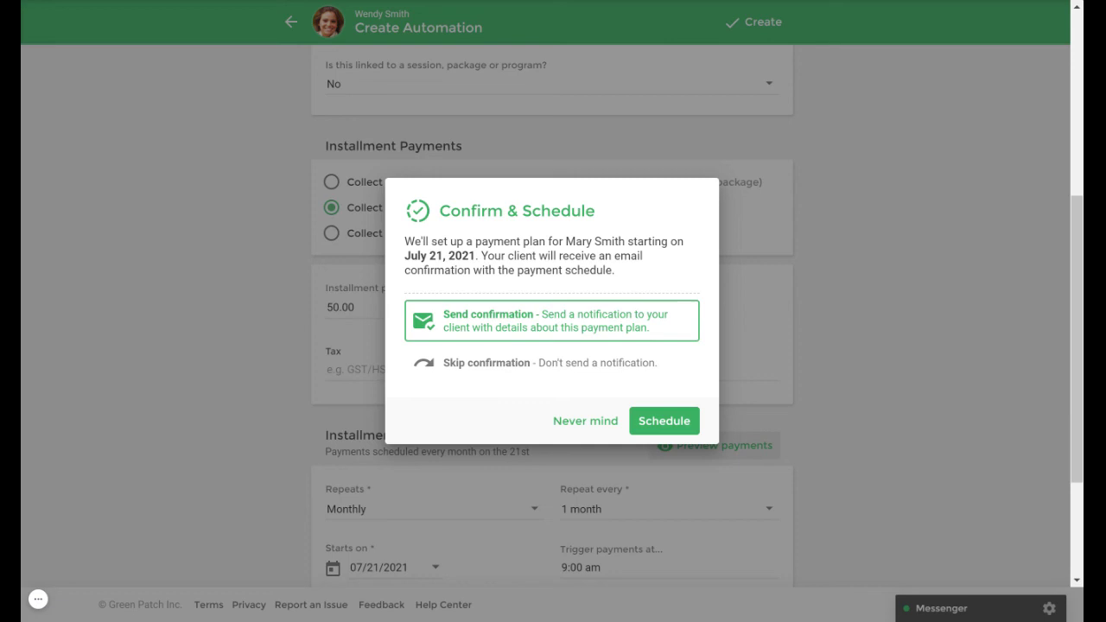
Step: Schedule the plan without notifying Mary Smith and show the next installment's actions
click(608, 369)
click(661, 432)
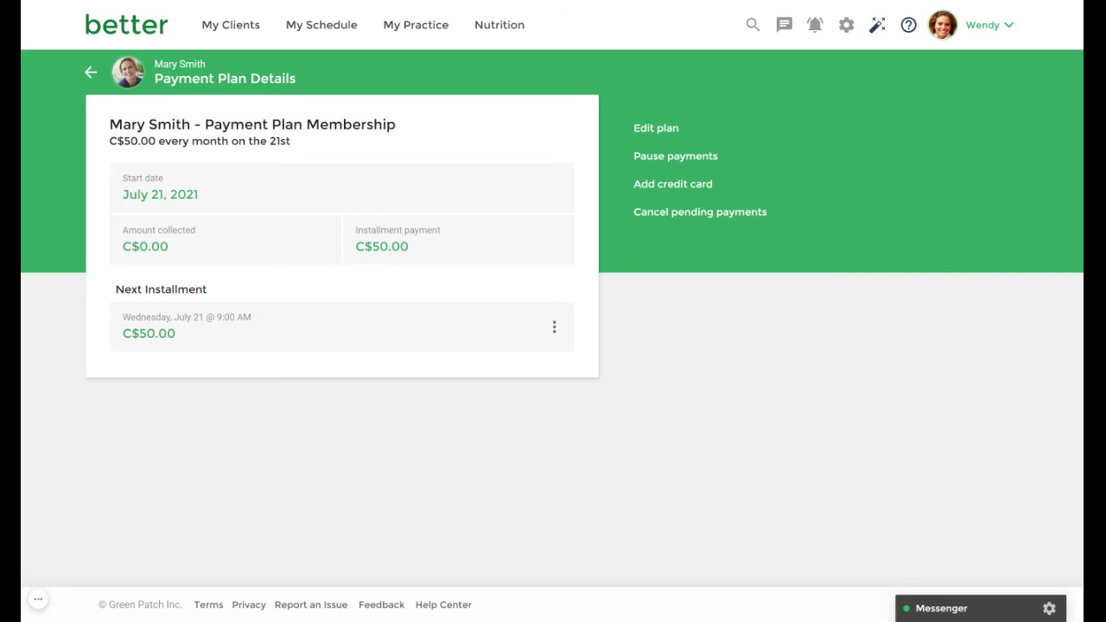
click(555, 330)
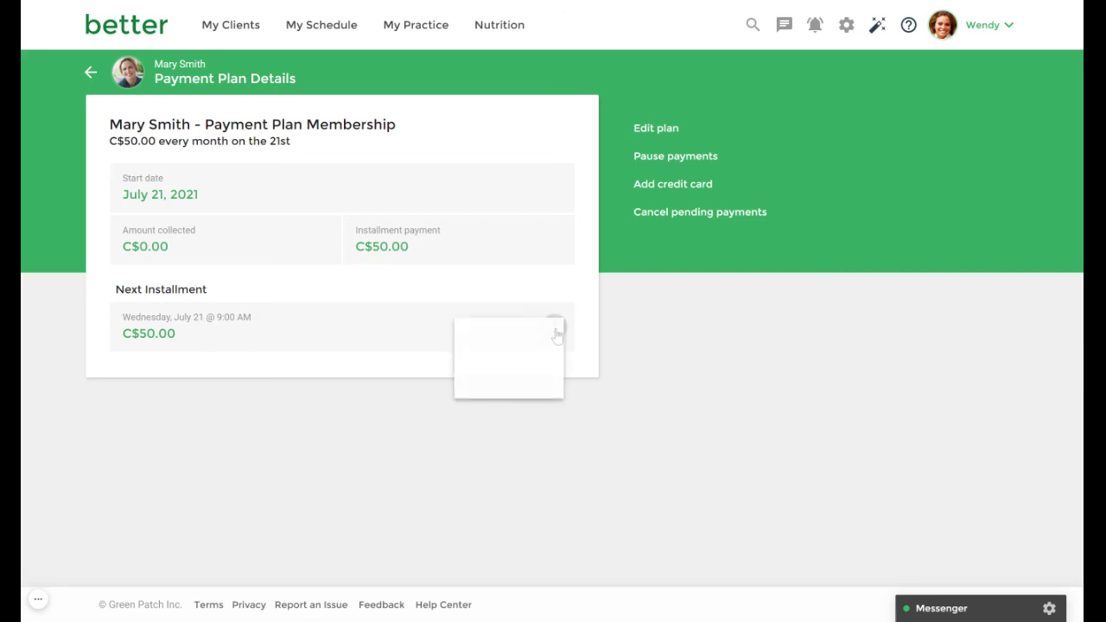